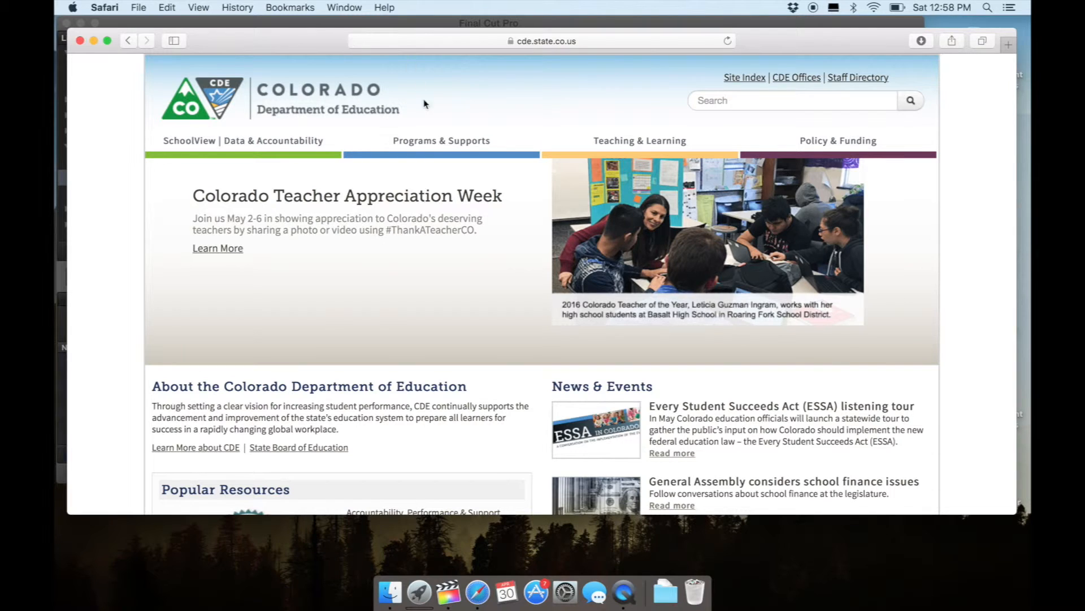
Open the model State Complaint Form from the Dispute Resolution page of the Special Education Programs section.
mouse_move(440, 152)
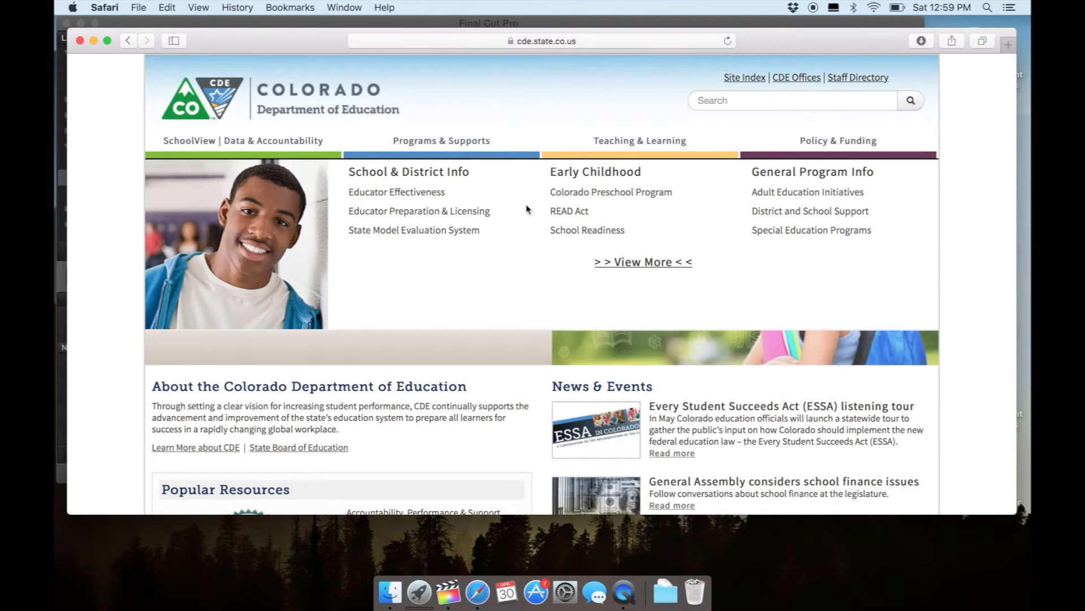
left_click(779, 236)
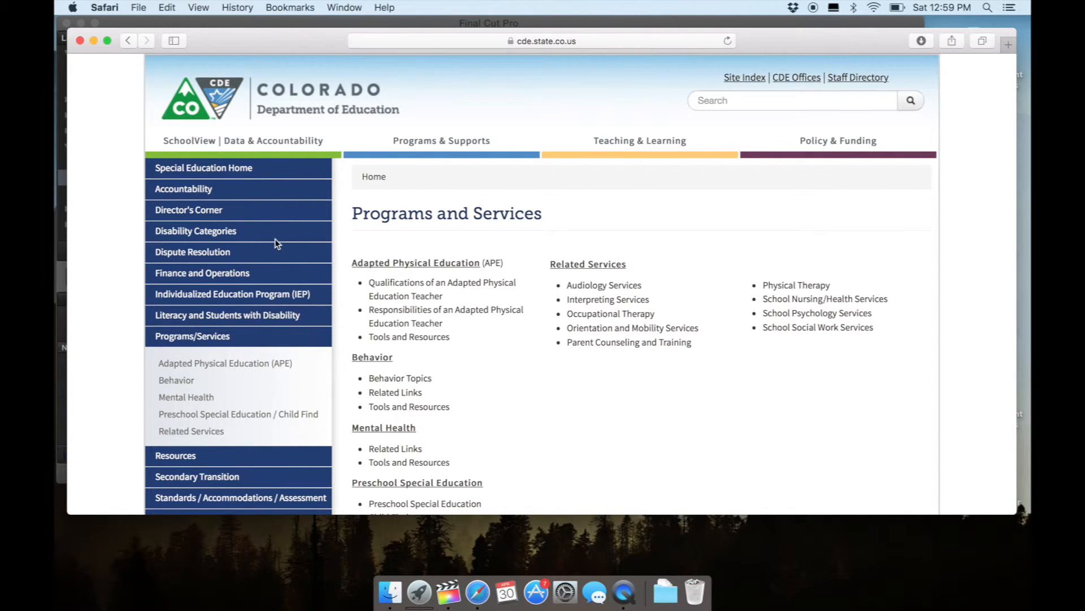
left_click(201, 255)
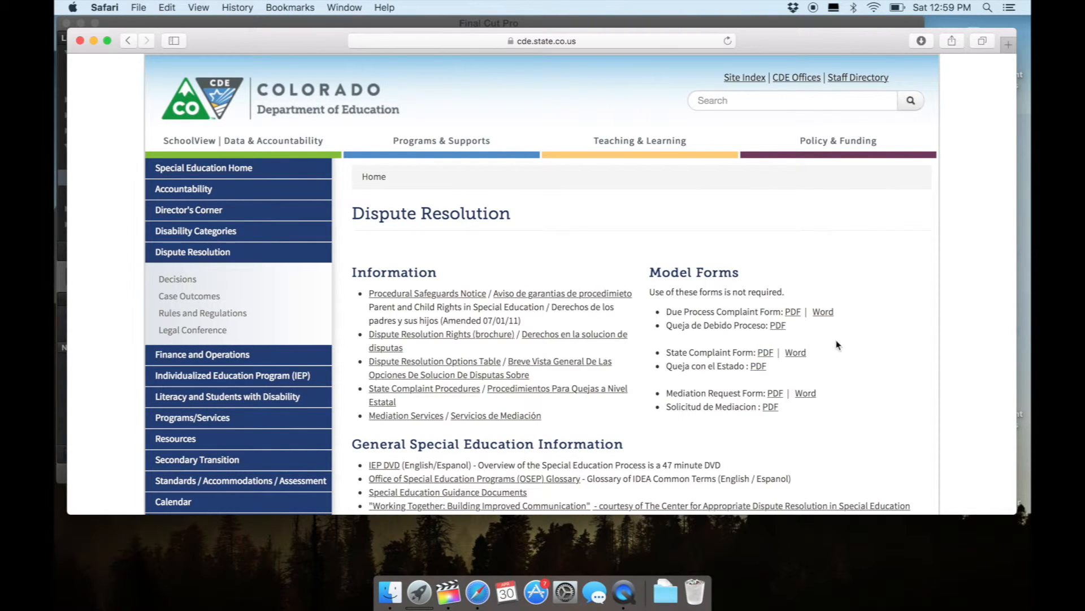
left_click(764, 354)
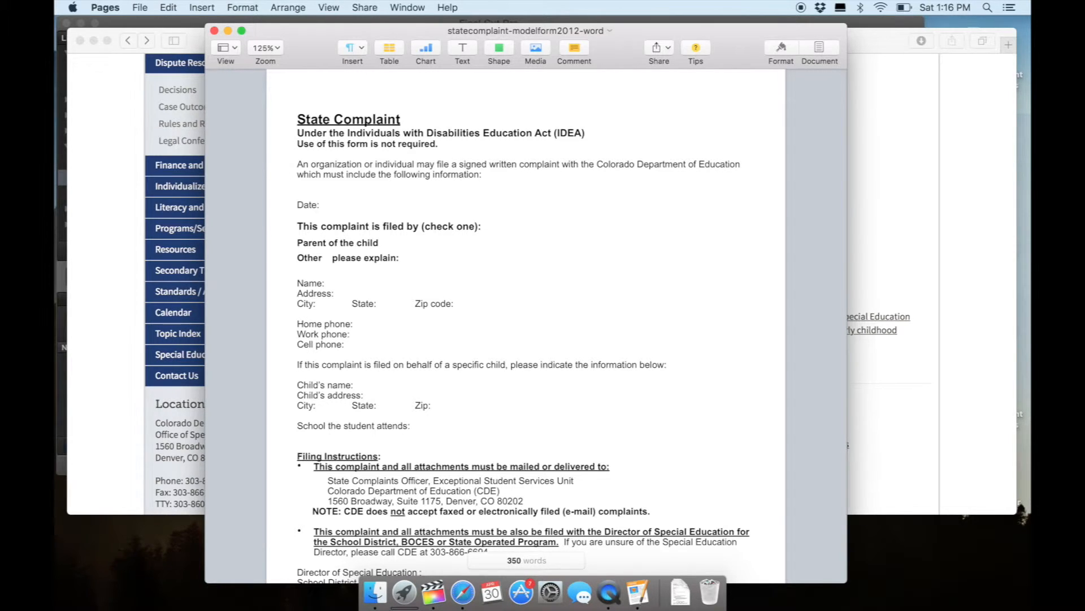
Examine the State Complaint form's first page, from the date and filer details down to the filing instructions and Director of Special Education fields.
left_click(297, 215)
key("Down")
key("Down")
key("Down")
key("Down")
key("Down")
key("Down")
key("Down")
key("Down")
key("Down")
key("Down")
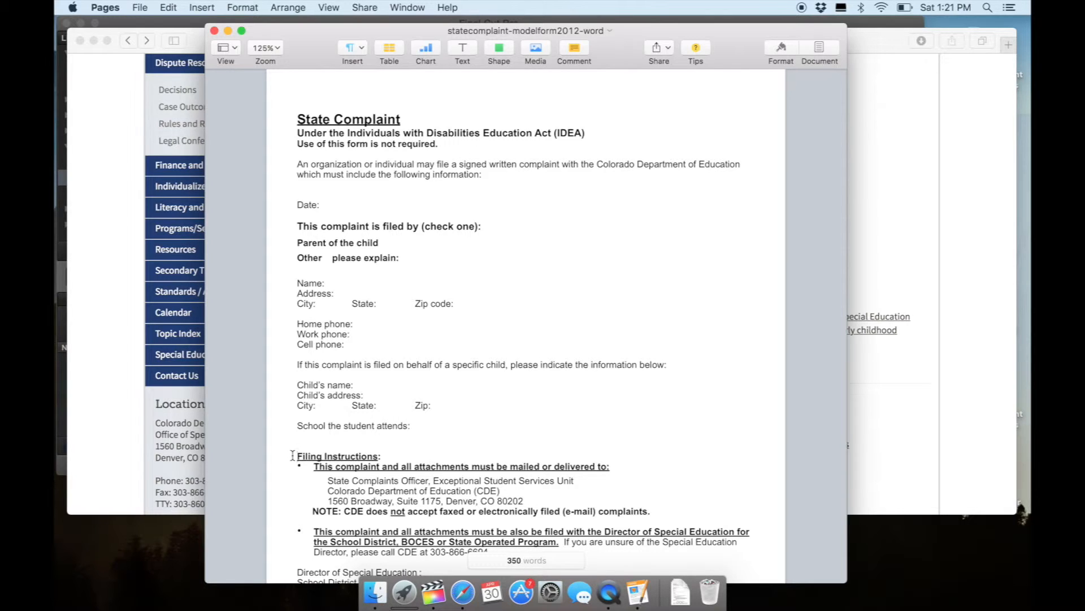
key("Down")
scroll(525, 328, "down", 2)
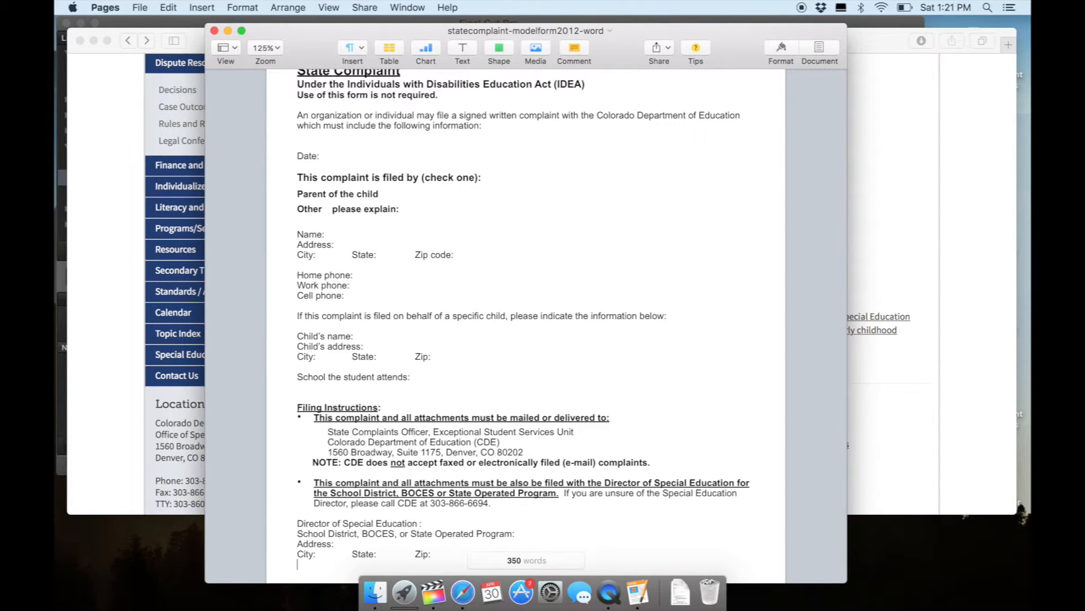
key("Return")
key("Return")
key("Return")
key("Return")
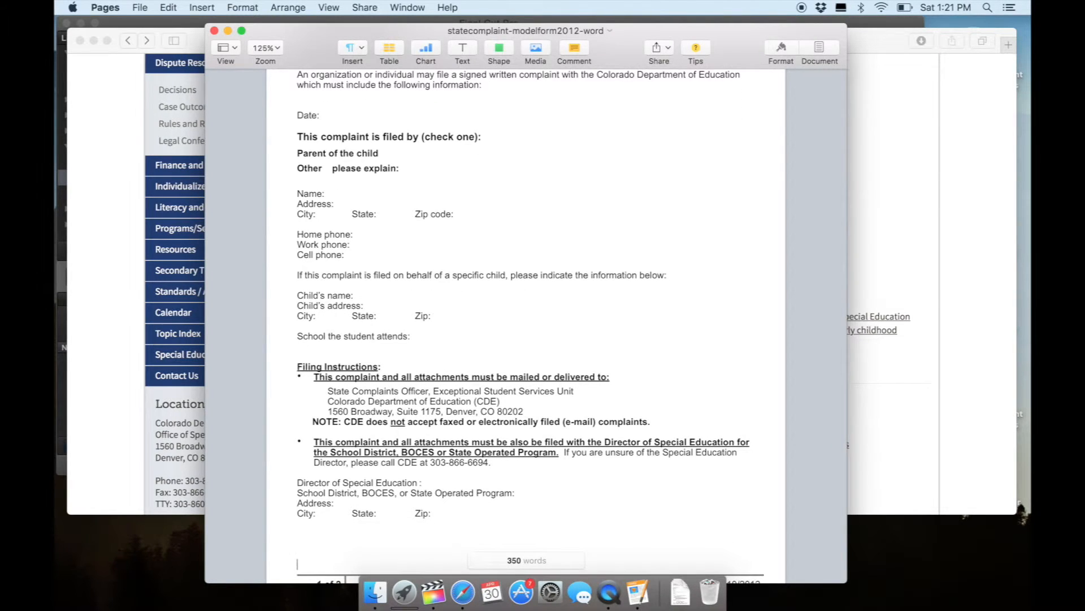
key("Down")
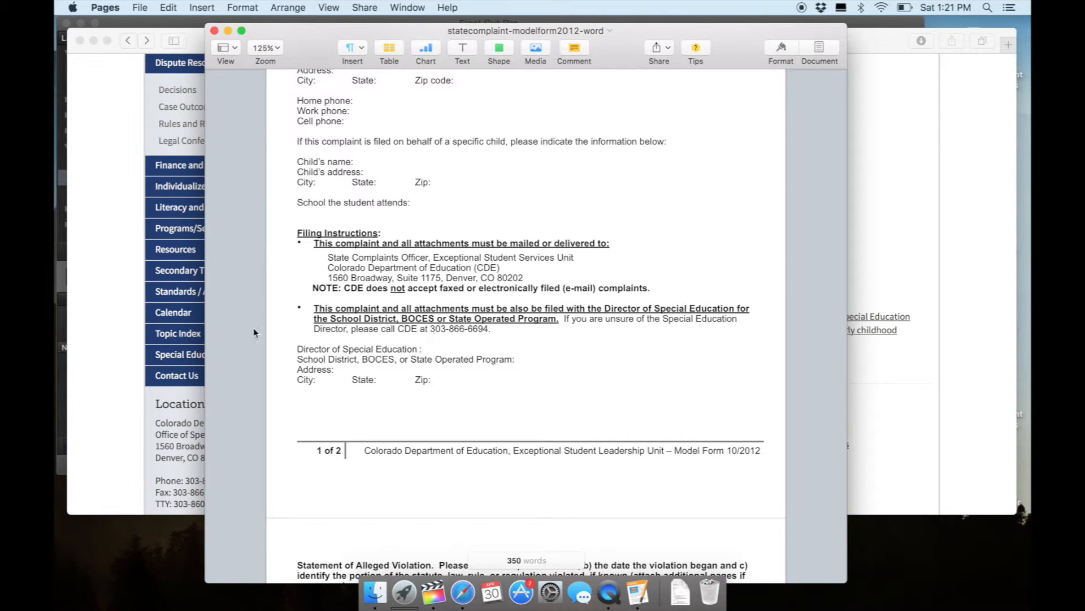
Switch to Safari and open the list of Special Education Directors in Colorado.
left_click(104, 328)
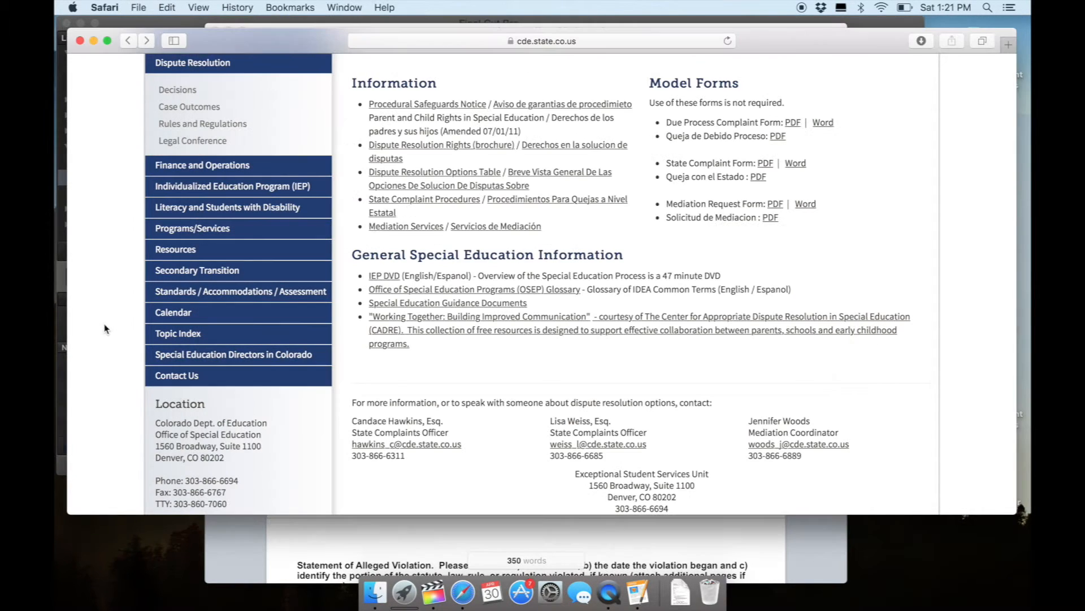
left_click(189, 356)
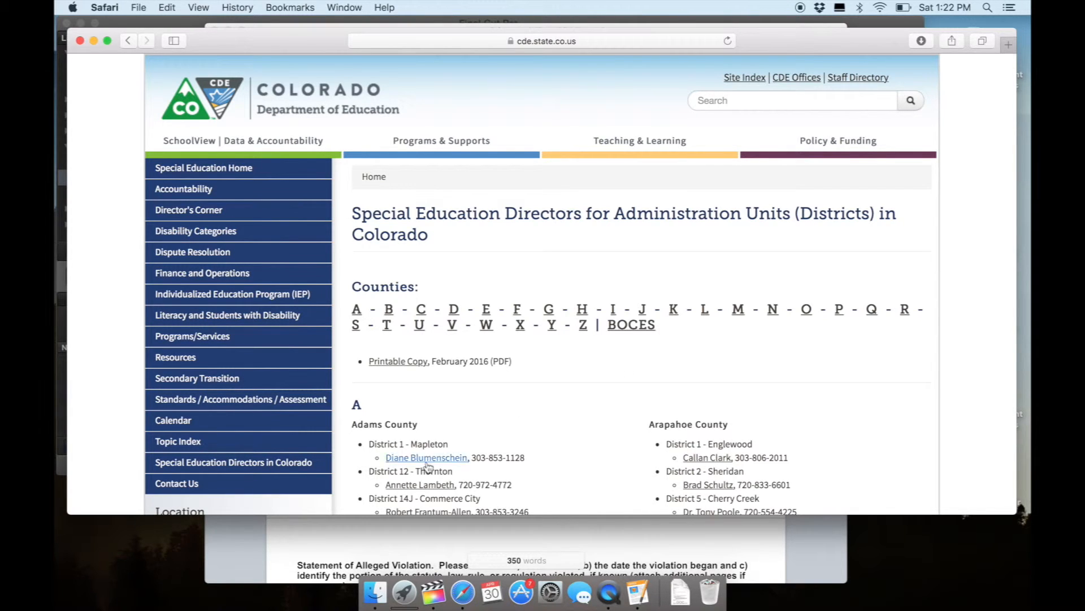
Switch back to the complaint form in Pages and examine the second page's violation, background, resolution and signature sections.
left_click(379, 531)
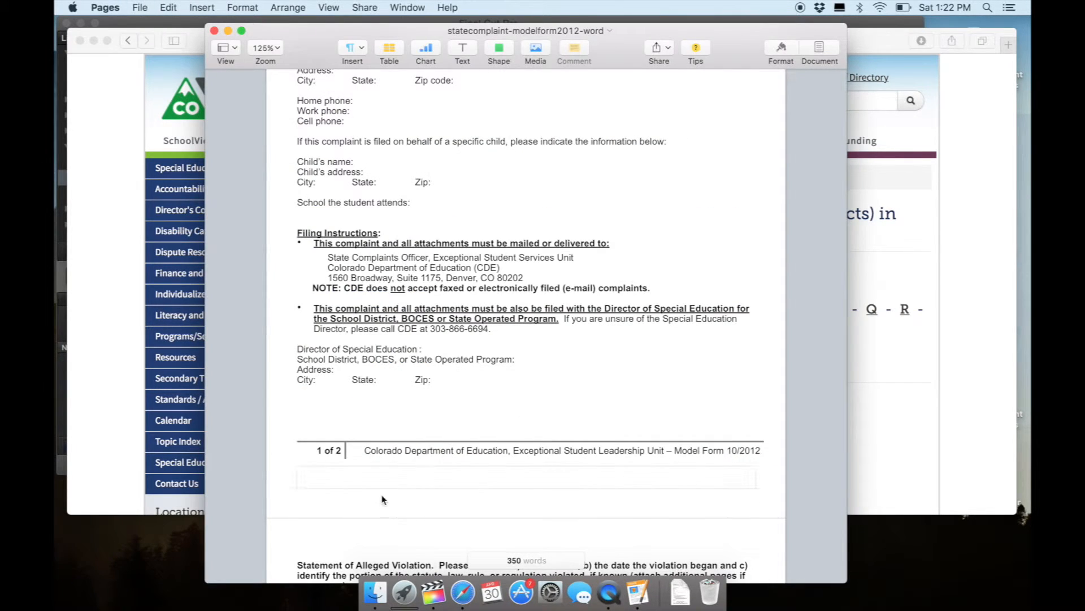
left_click(298, 389)
scroll(526, 328, "down", 3)
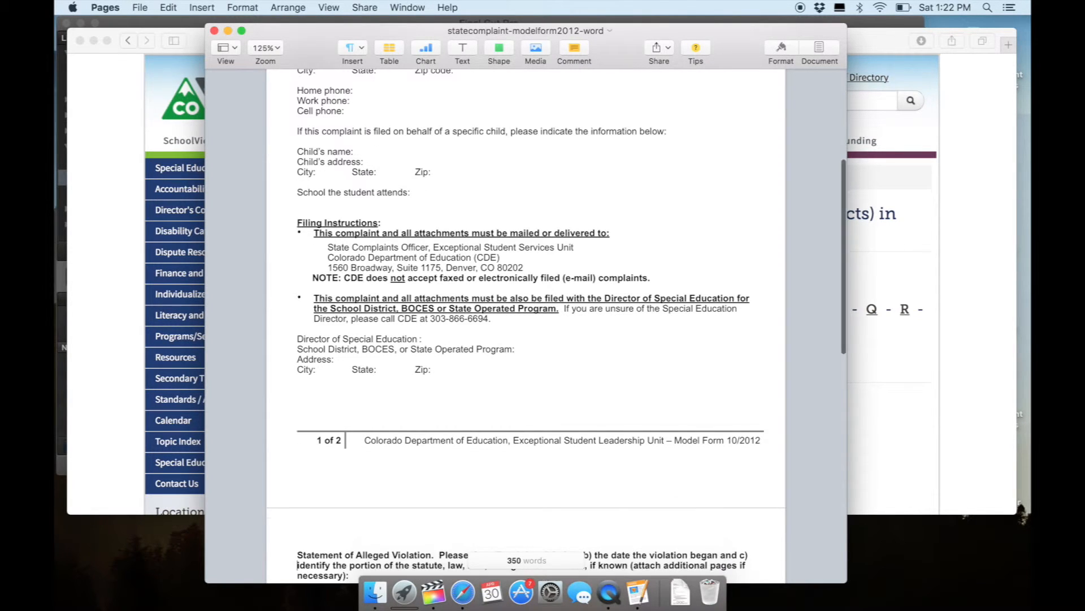
scroll(525, 328, "down", 5)
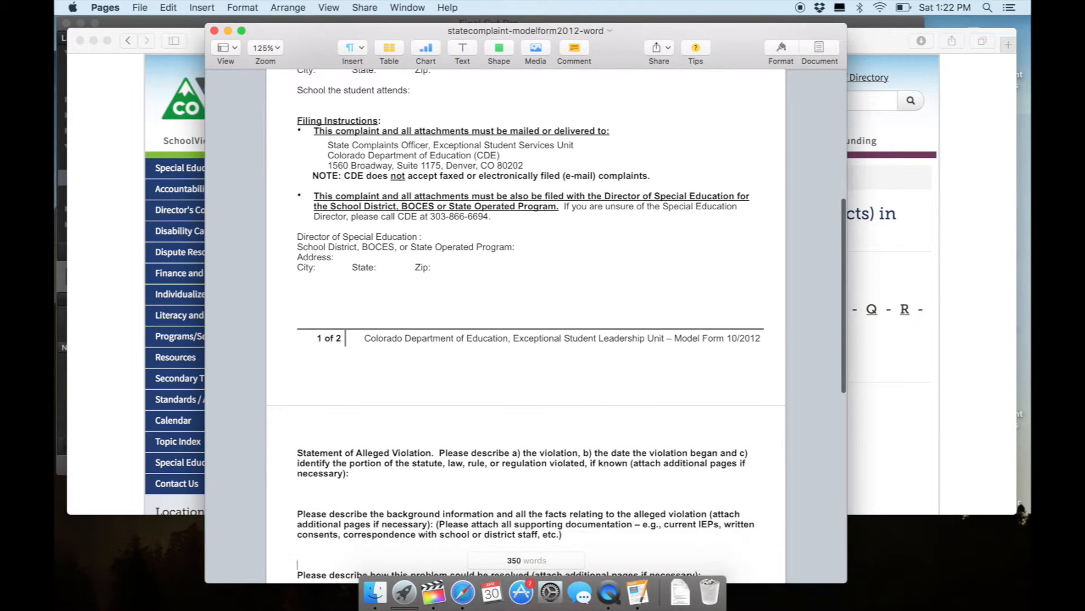
scroll(526, 328, "down", 3)
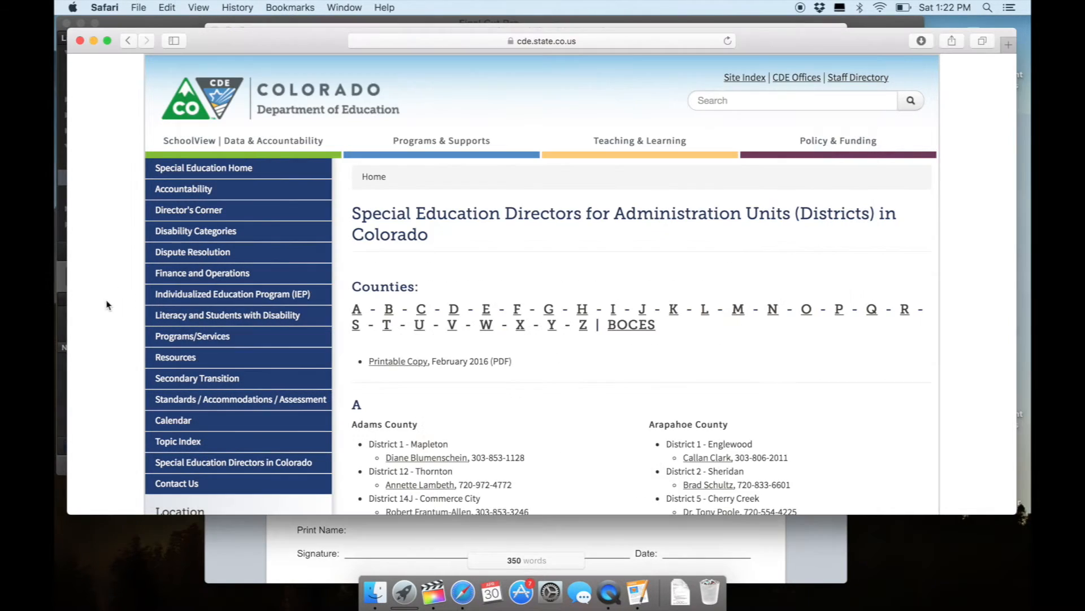
Switch to Safari and search the web for "individuals with disabilities act regulations".
left_click(107, 304)
left_click(444, 41)
type("indi")
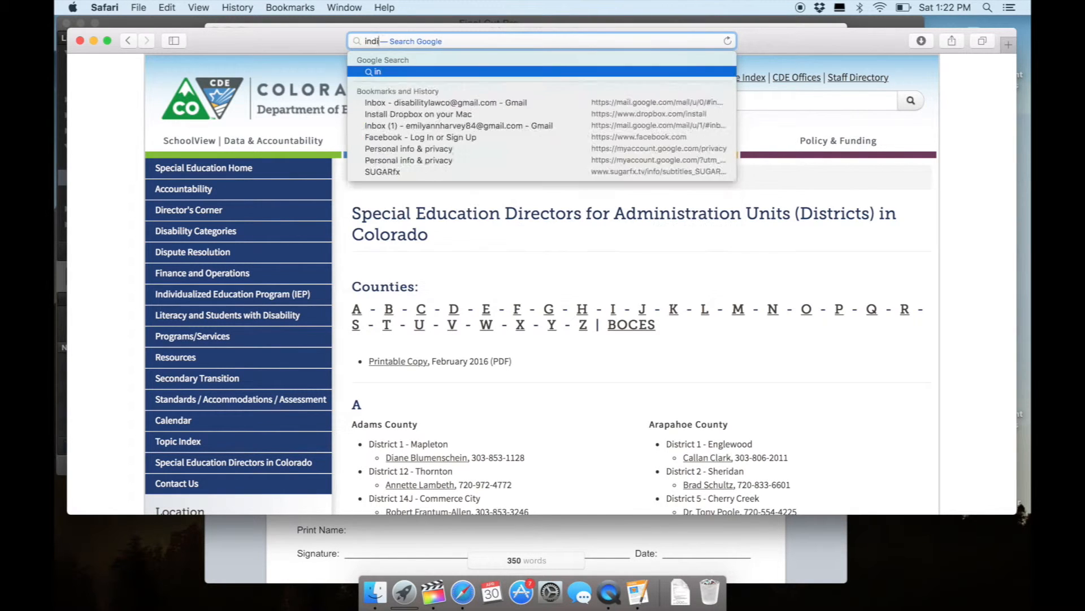
type("viduals with disabilities act regulation")
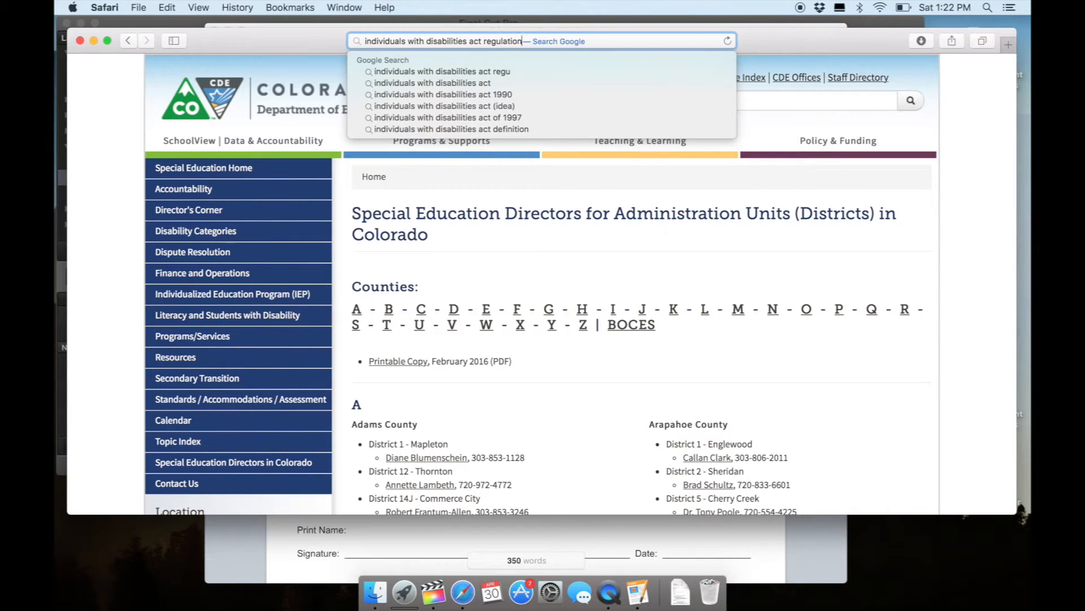
type("s")
key("Return")
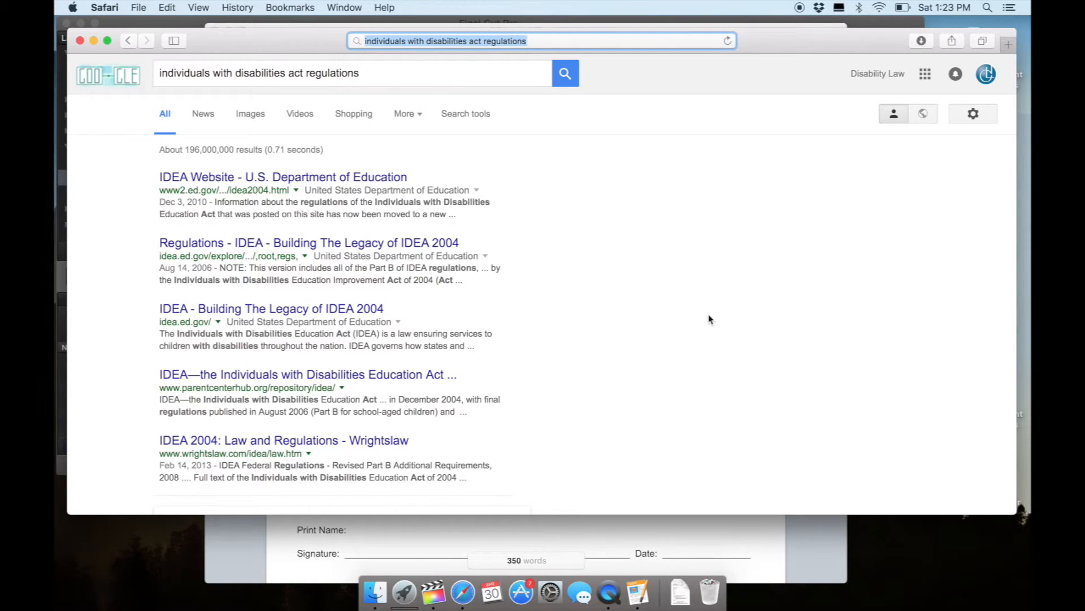
Refine the search by adding "ecfr" and open the 34 CFR § 300 result from the Code of Federal Regulations.
left_click(632, 43)
type("ec")
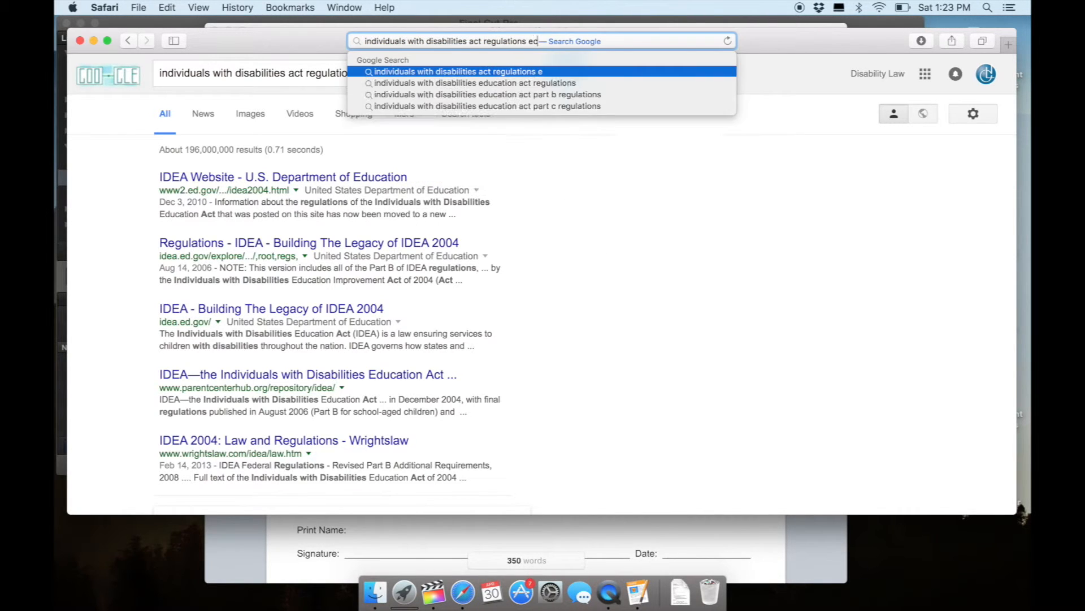
type("fr")
key("Return")
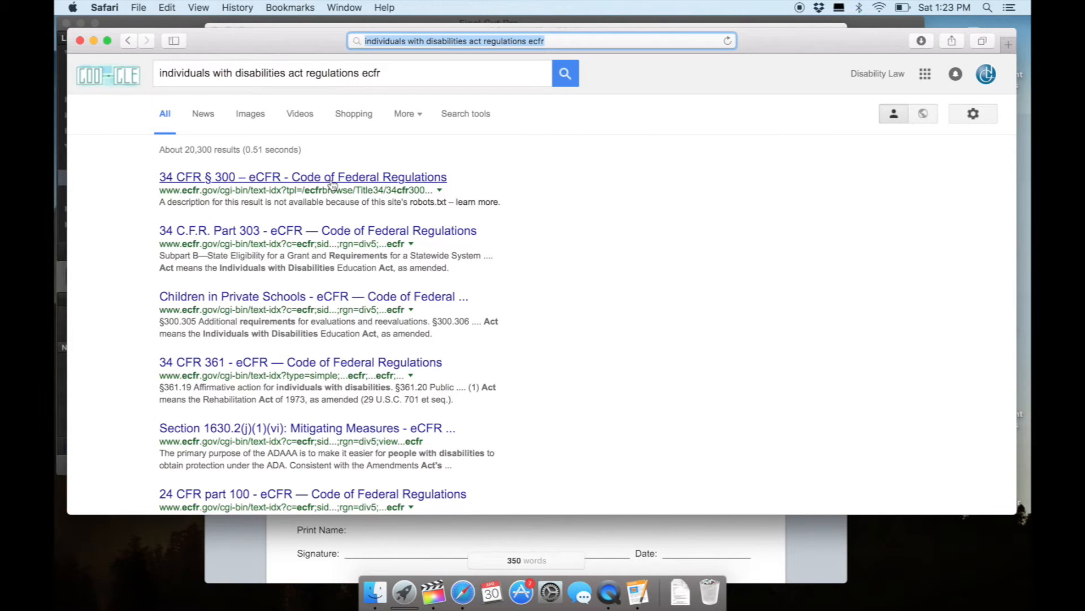
left_click(333, 179)
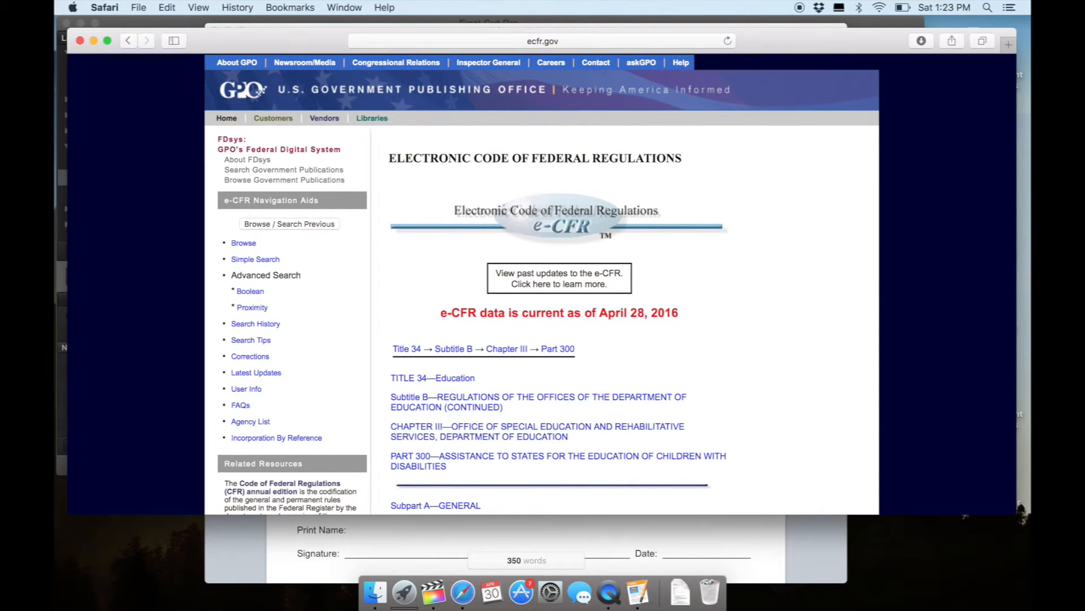
Find §300.114 LRE requirements under Least Restrictive Environment in the Part 300 contents and open it.
scroll(737, 280, "down", 3)
scroll(542, 283, "down", 5)
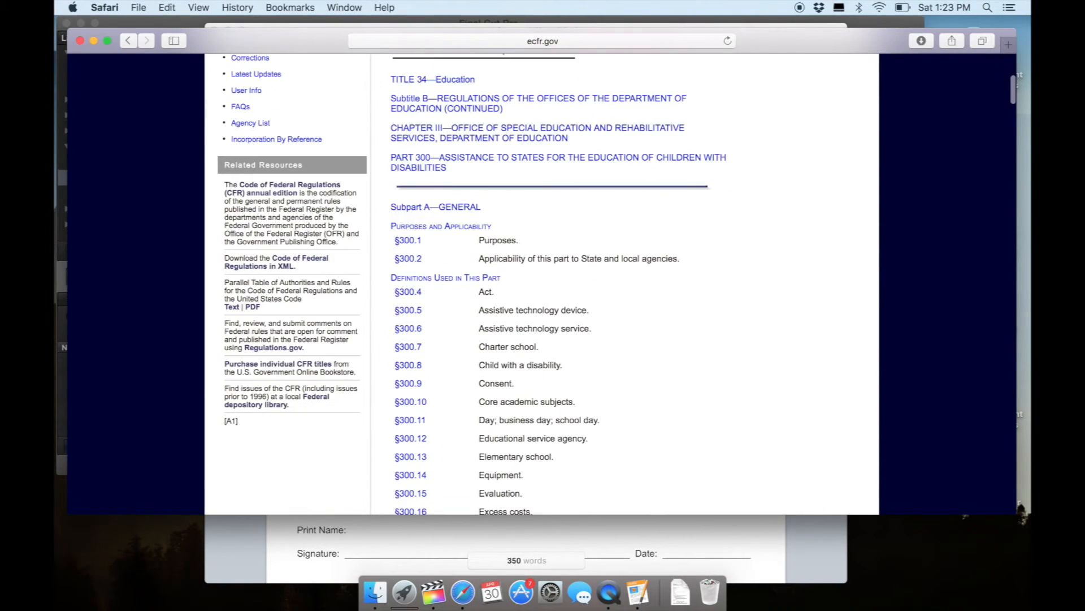
scroll(541, 283, "down", 2)
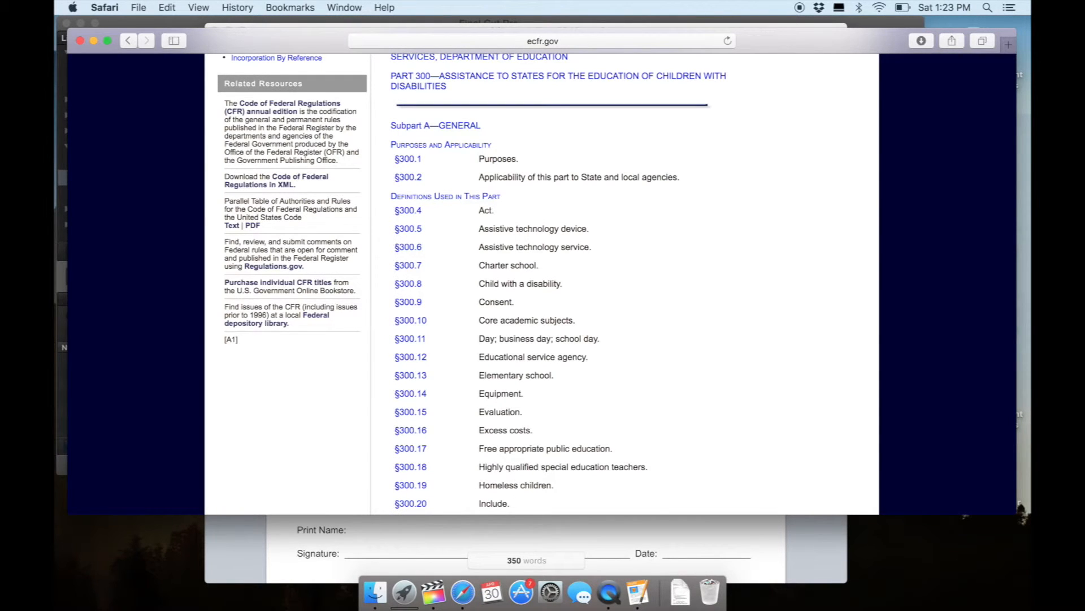
scroll(541, 283, "down", 5)
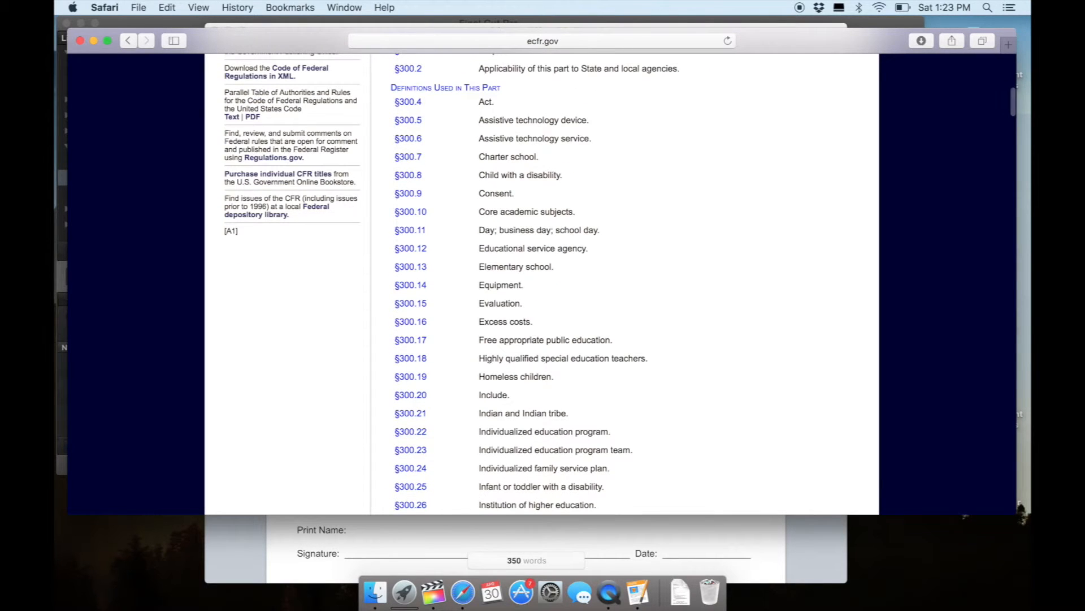
scroll(541, 283, "down", 5)
scroll(541, 283, "down", 15)
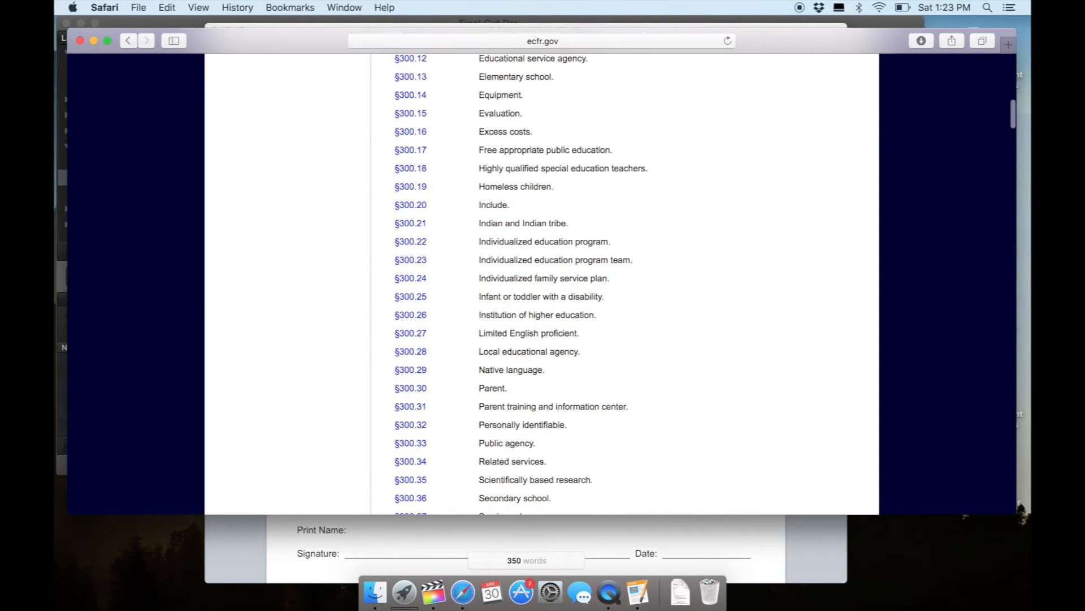
scroll(542, 283, "down", 8)
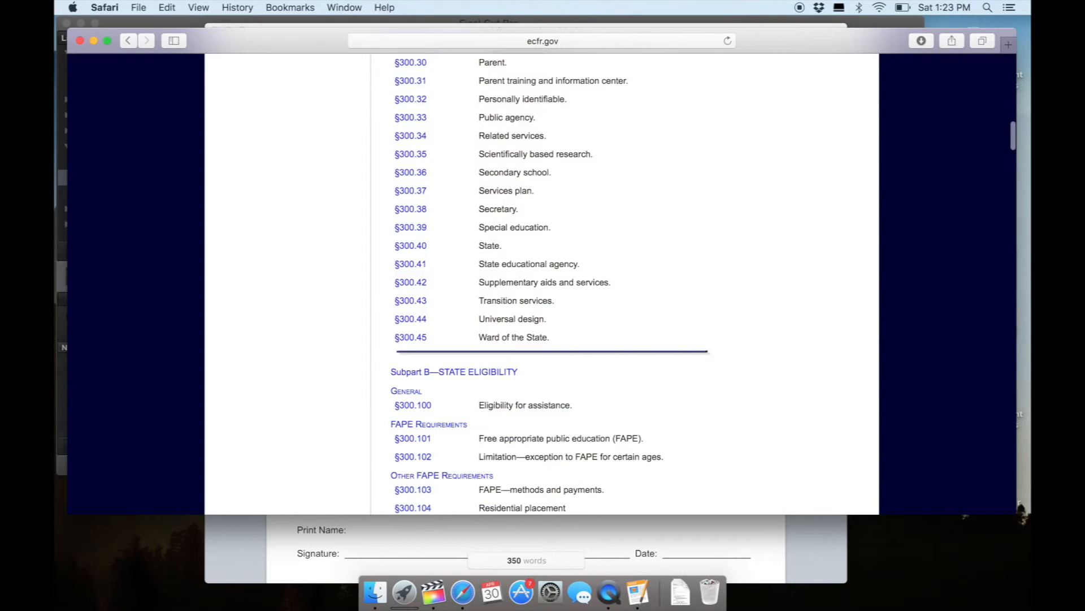
scroll(541, 282, "down", 7)
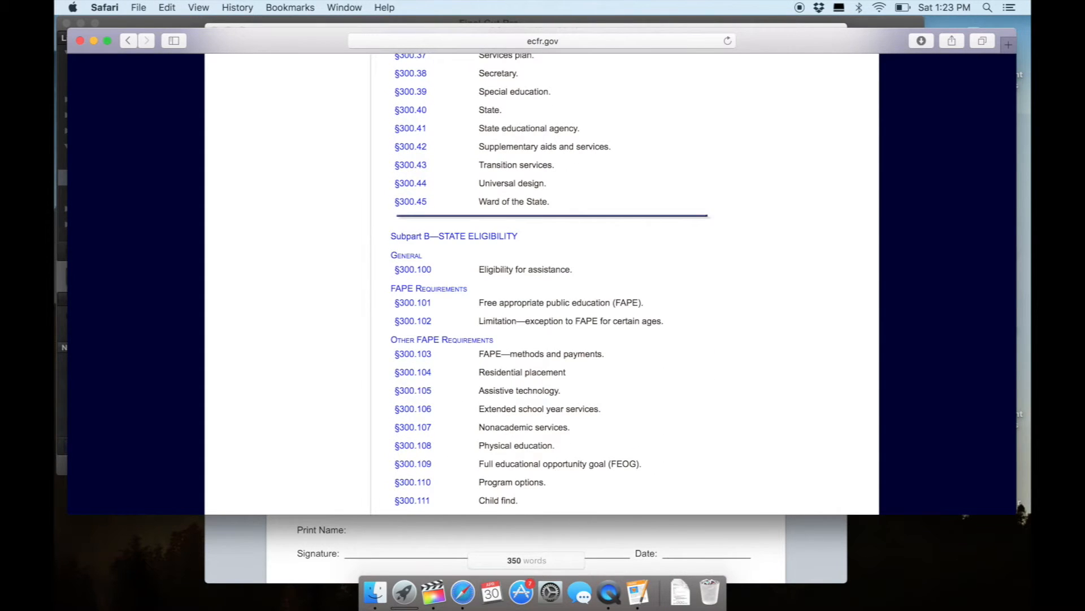
scroll(542, 283, "down", 3)
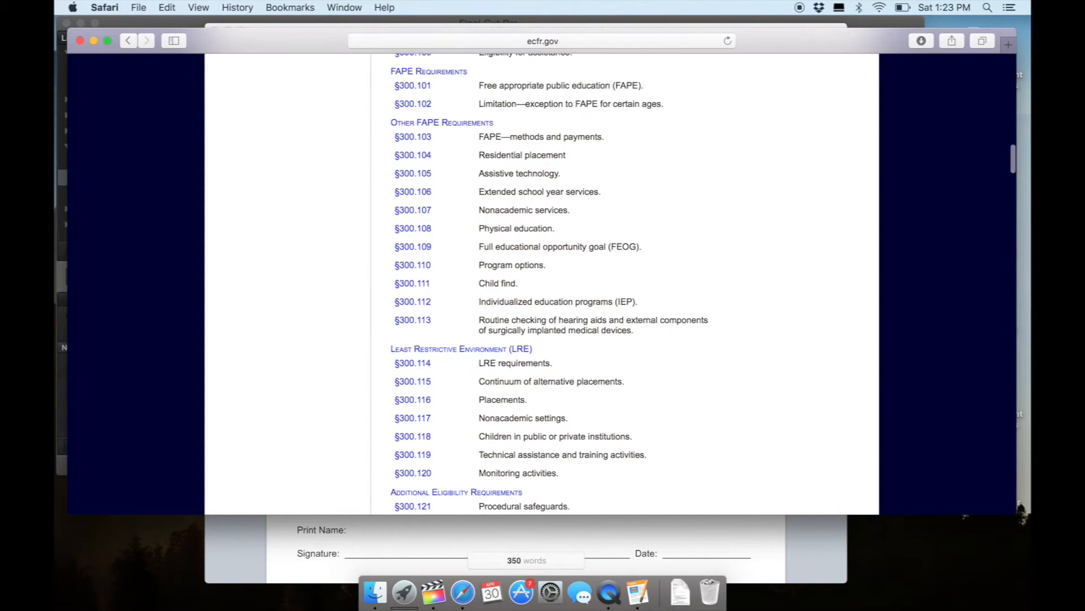
left_click(421, 366)
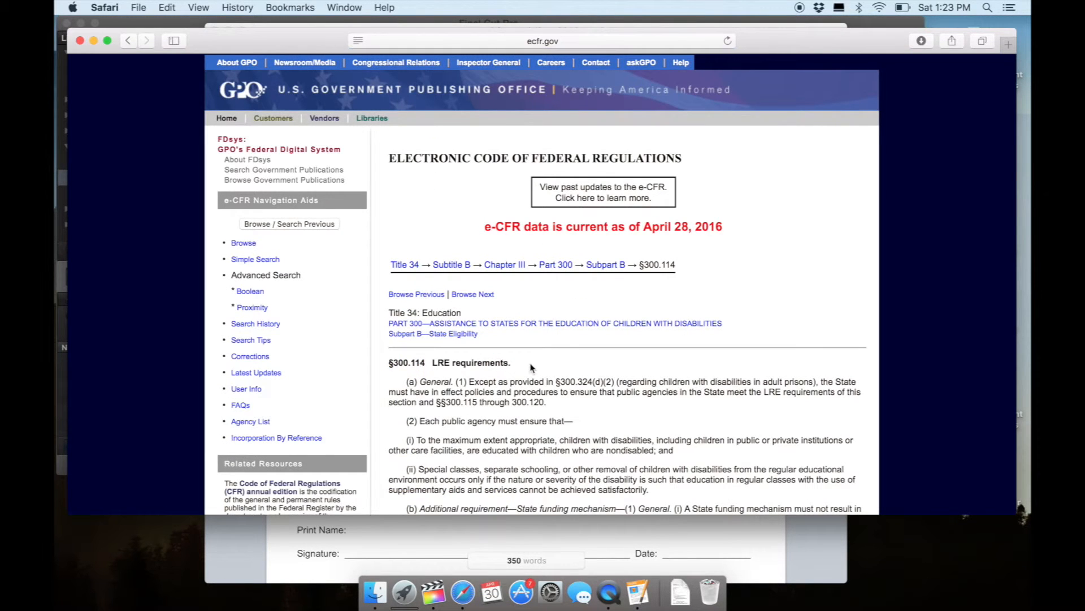
Copy the §300.114 LRE requirements text through paragraph (b)(2) into the complaint form's Statement of Alleged Violation section in Pages.
scroll(421, 366, "down", 8)
scroll(541, 283, "down", 4)
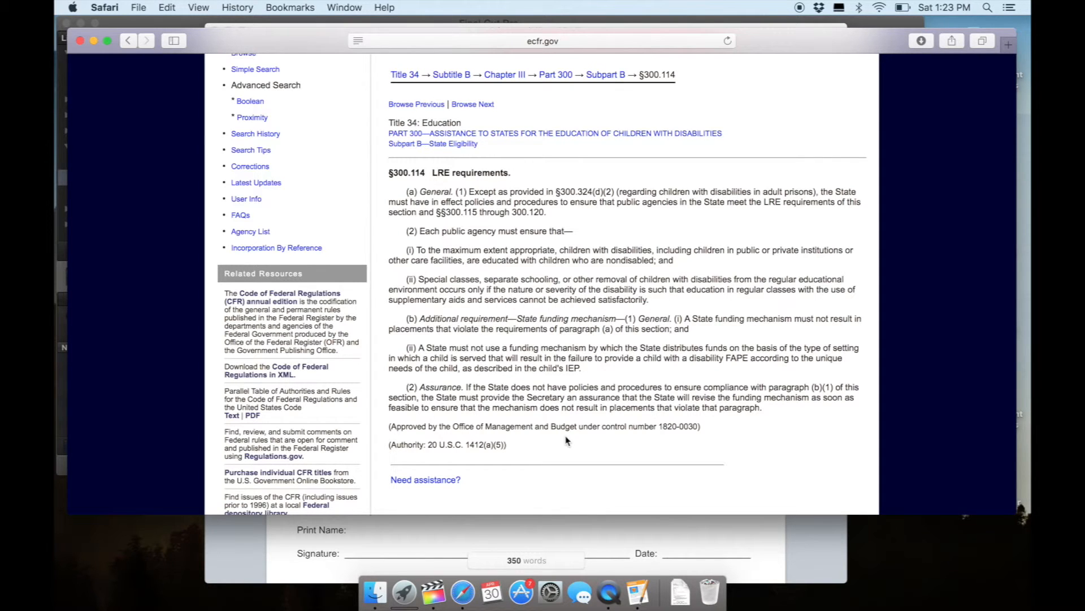
left_click_drag(765, 408, 387, 170)
key("super+c")
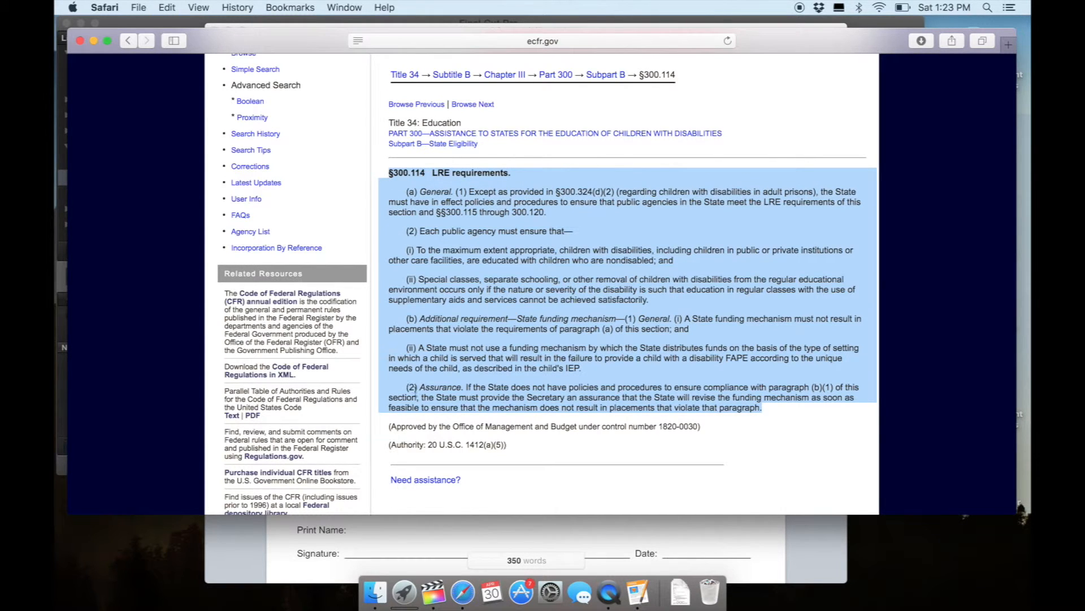
left_click(405, 529)
left_click(401, 293)
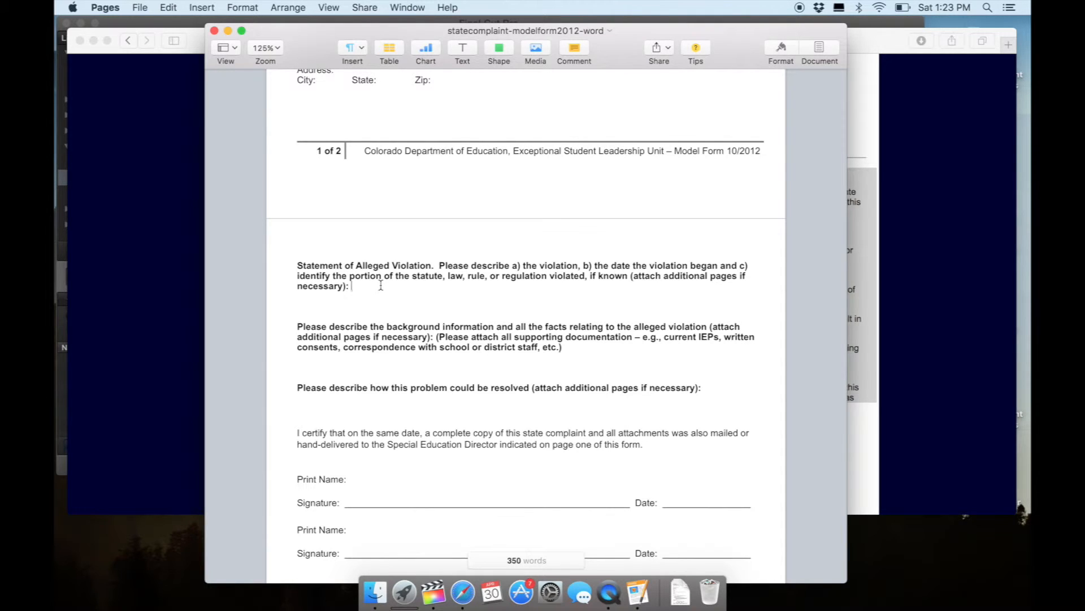
key("super+v")
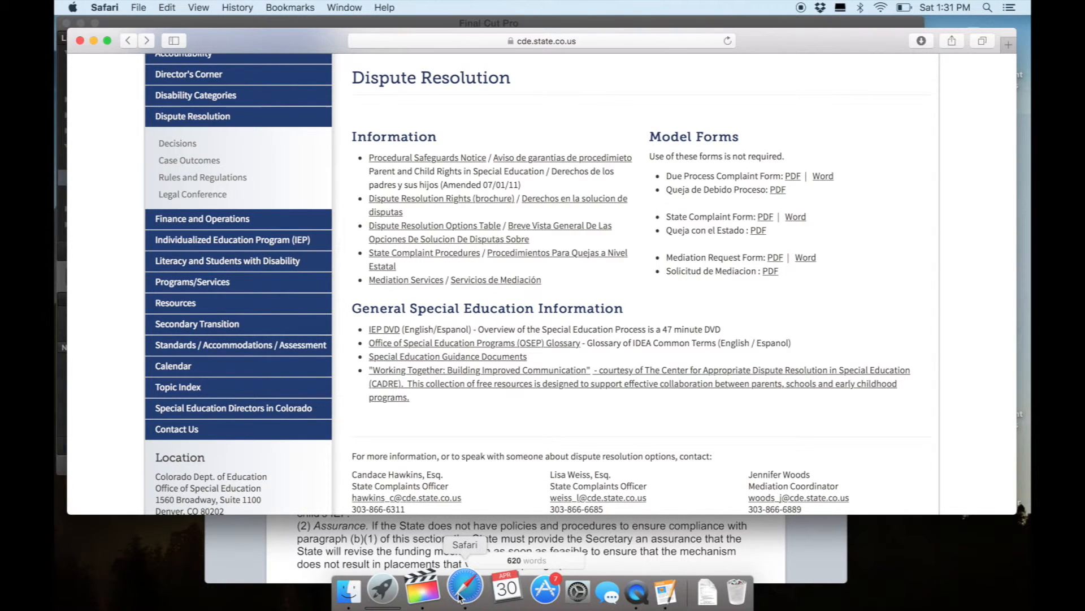
Open the Colorado Rules for the Exceptional Children's Educational Act (ECEA) from the Dispute Resolution section's Rules and Regulations page.
left_click(225, 178)
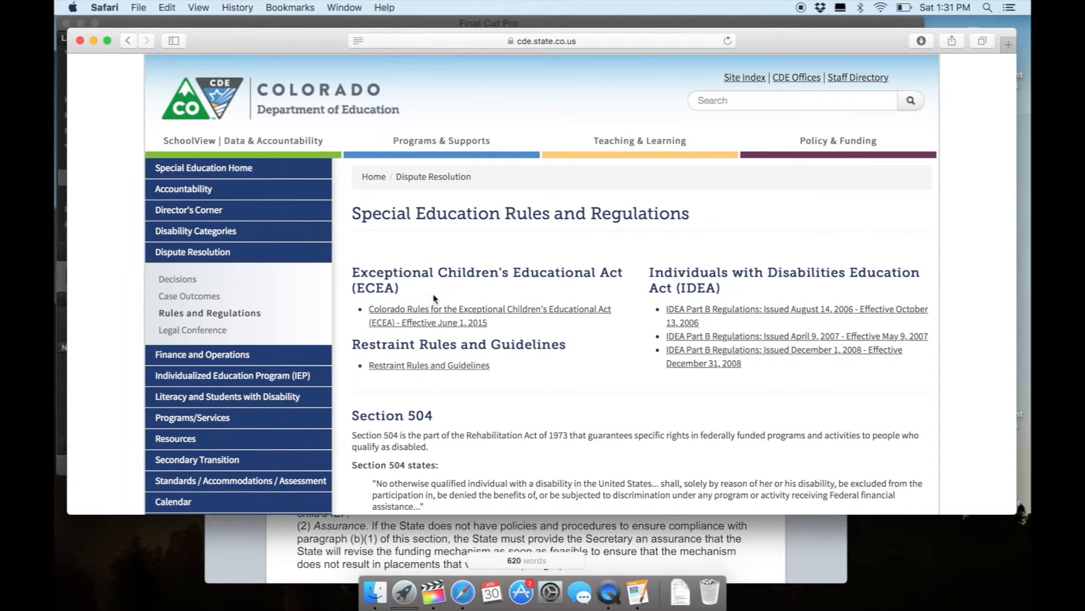
left_click(436, 320)
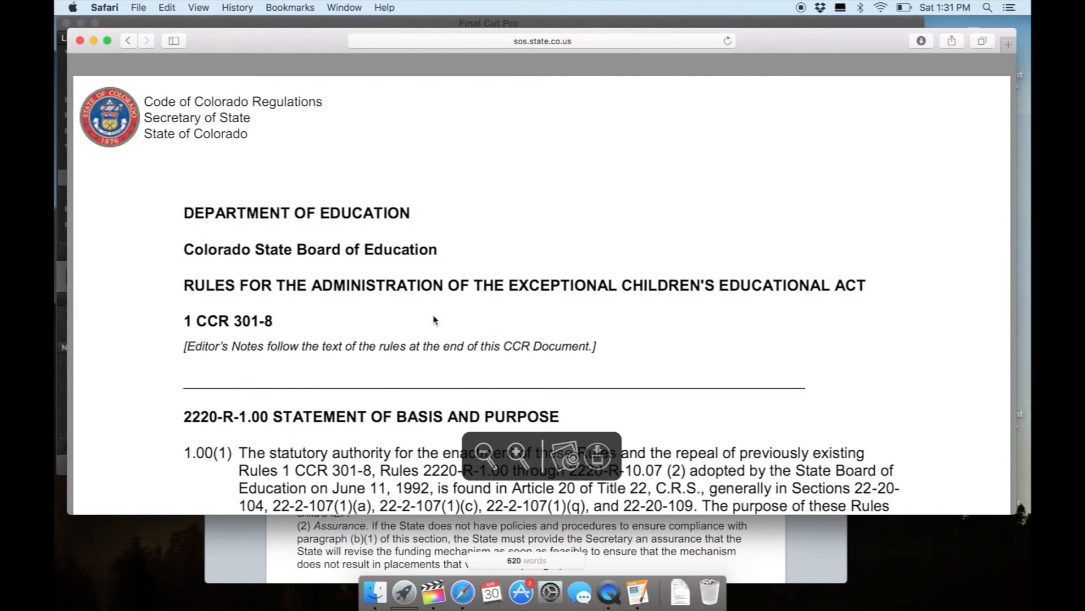
left_click(610, 591)
left_click(193, 7)
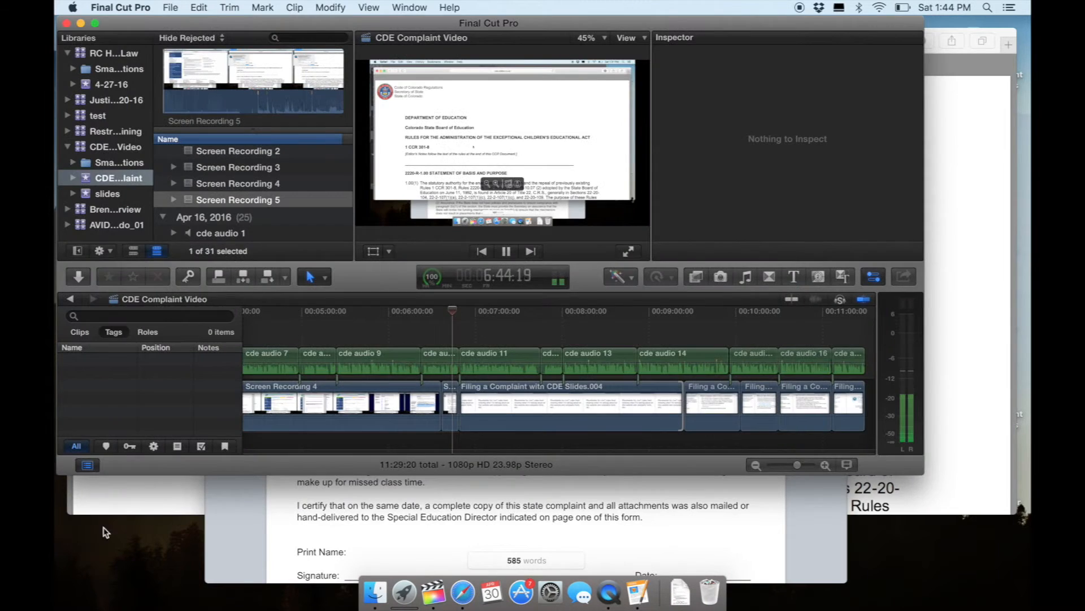
left_click(133, 505)
Switch to the complaint form in Pages and highlight the background facts answer and the proposed resolution answer for review.
left_click(358, 528)
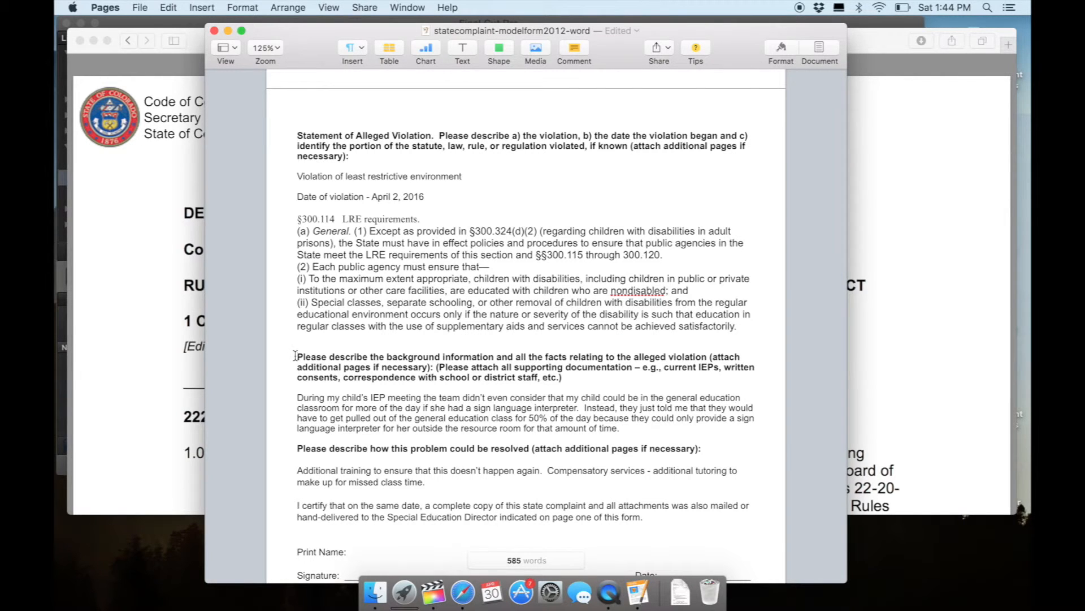
left_click(296, 396)
left_click_drag(296, 397, 625, 427)
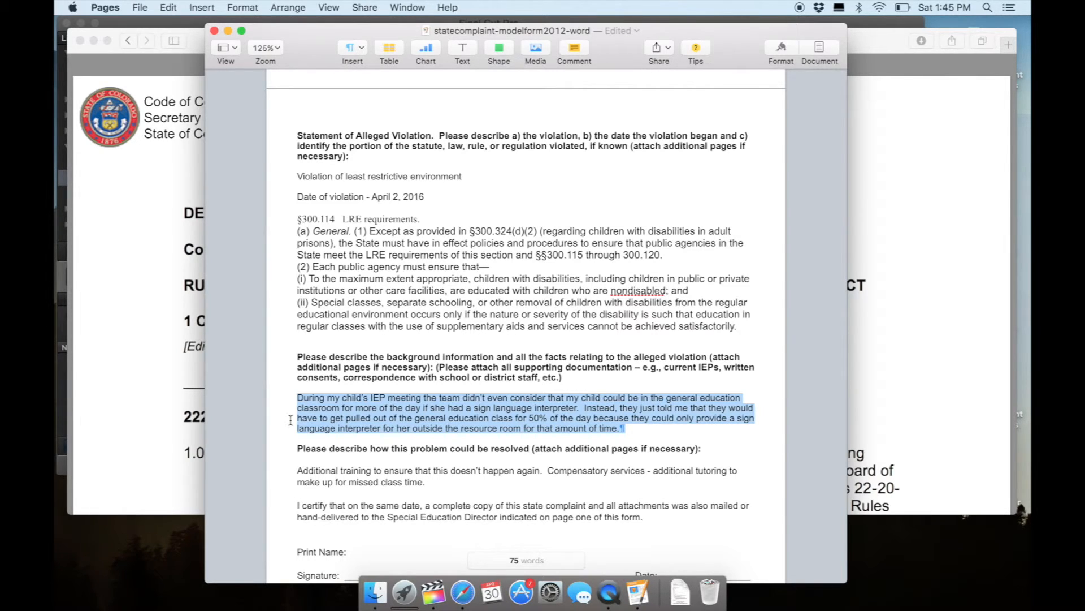
left_click(294, 450)
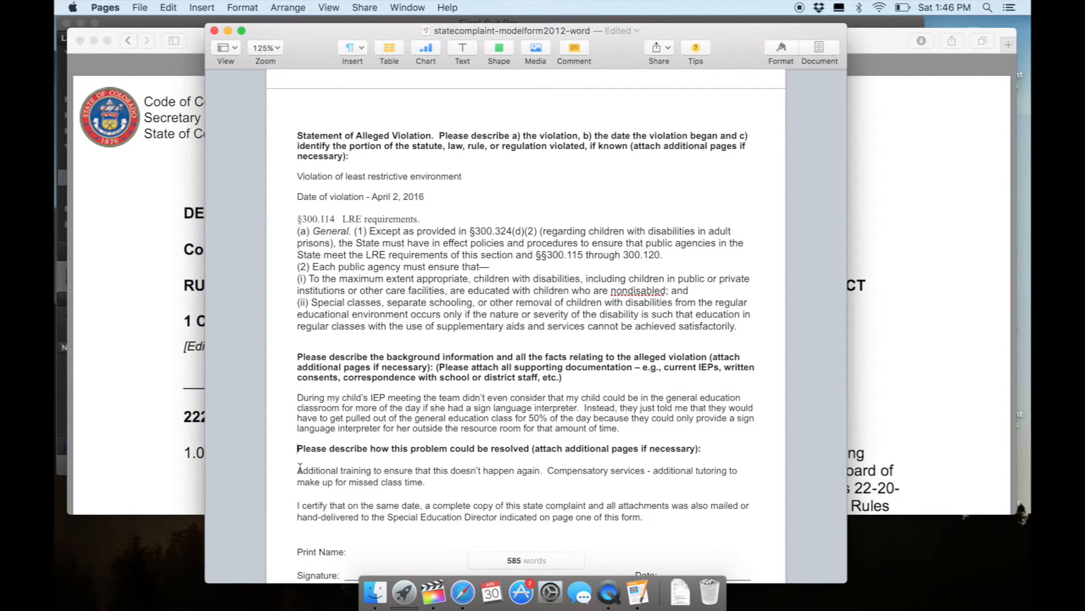
left_click_drag(298, 471, 429, 482)
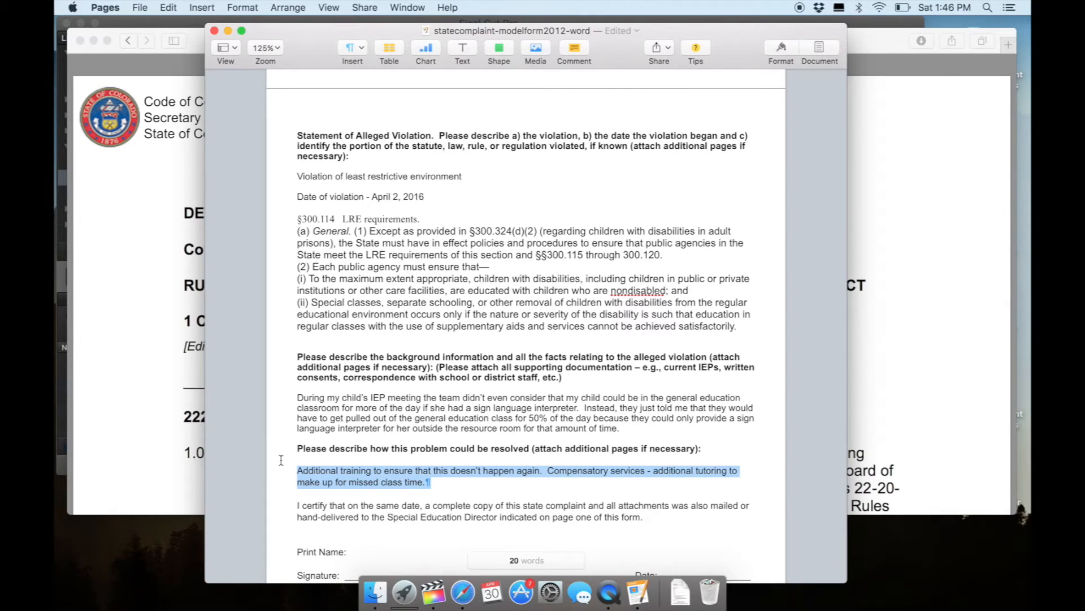
Extend the proposed resolution's last sentence with "or additional field trip with general education students to make up for missing time in general education class".
left_click(430, 481)
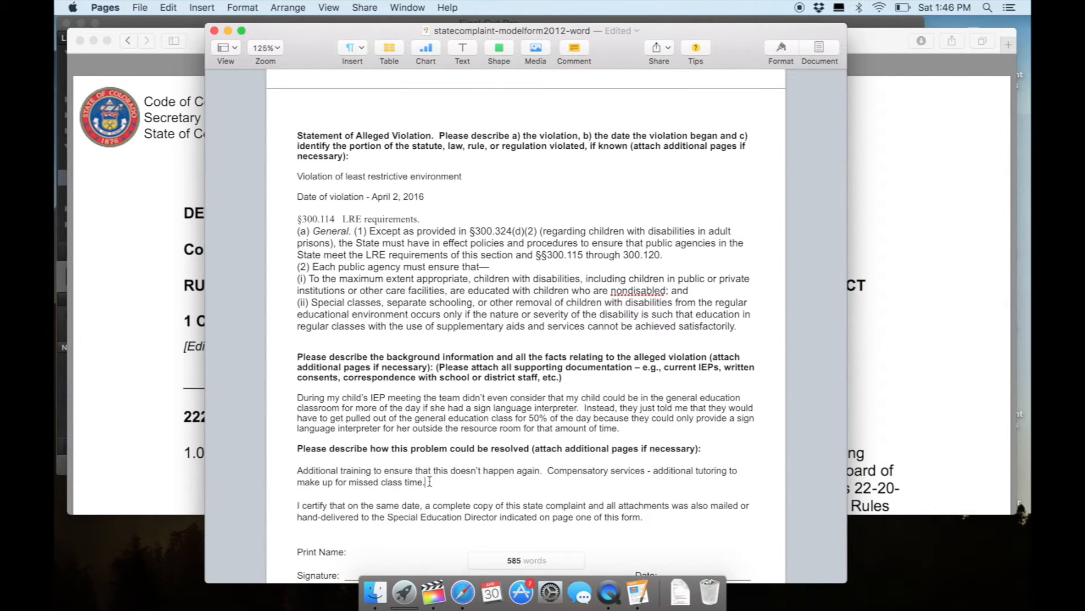
key("BackSpace")
type("or additional field trip with gen")
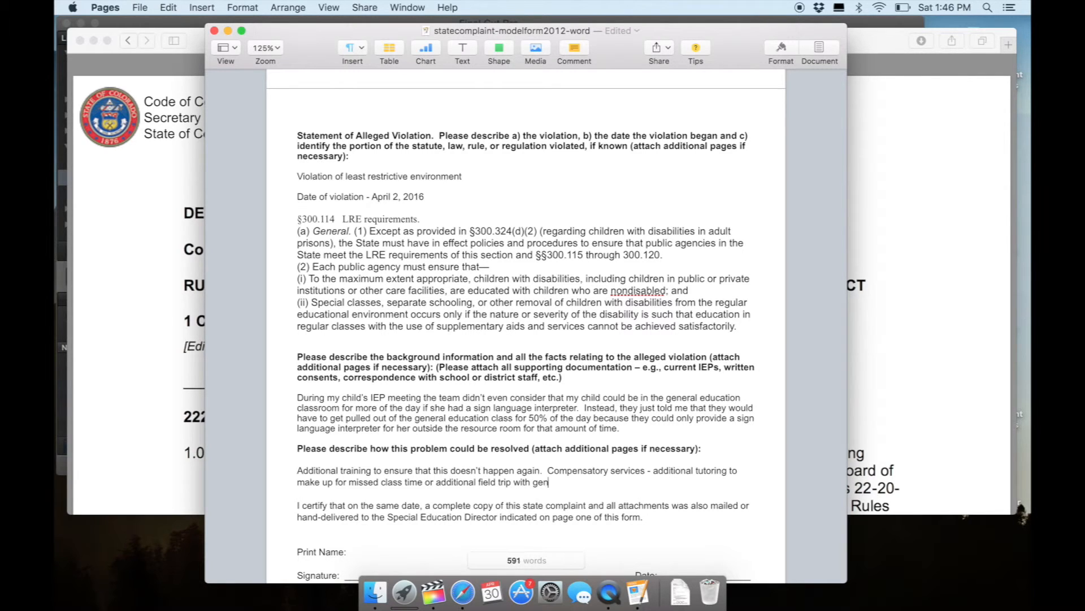
type("eral education students to make up ")
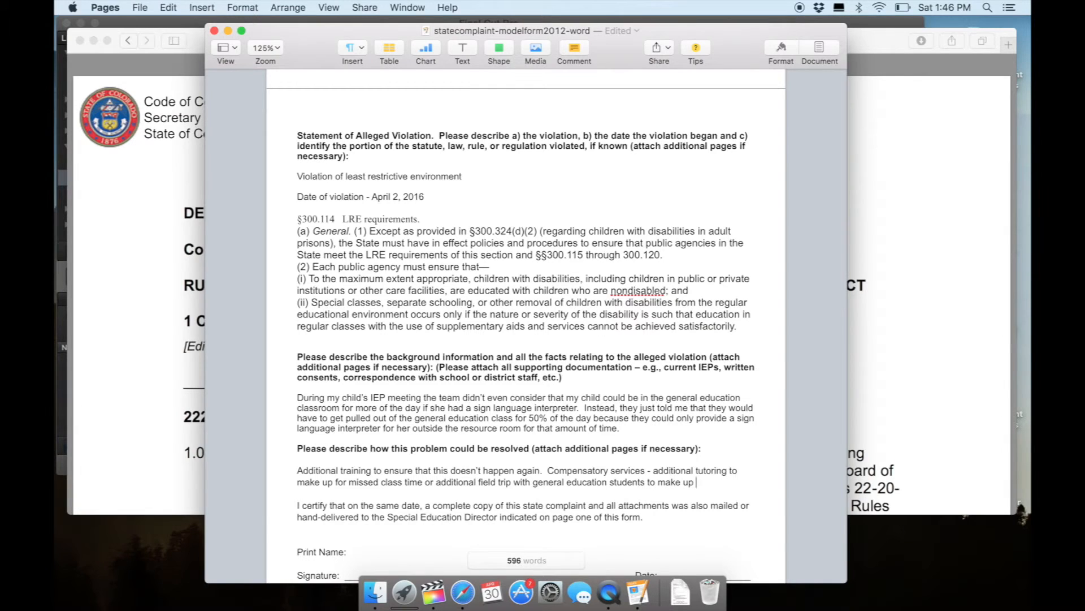
type("for missing ")
type("time in general e")
type("ducation class")
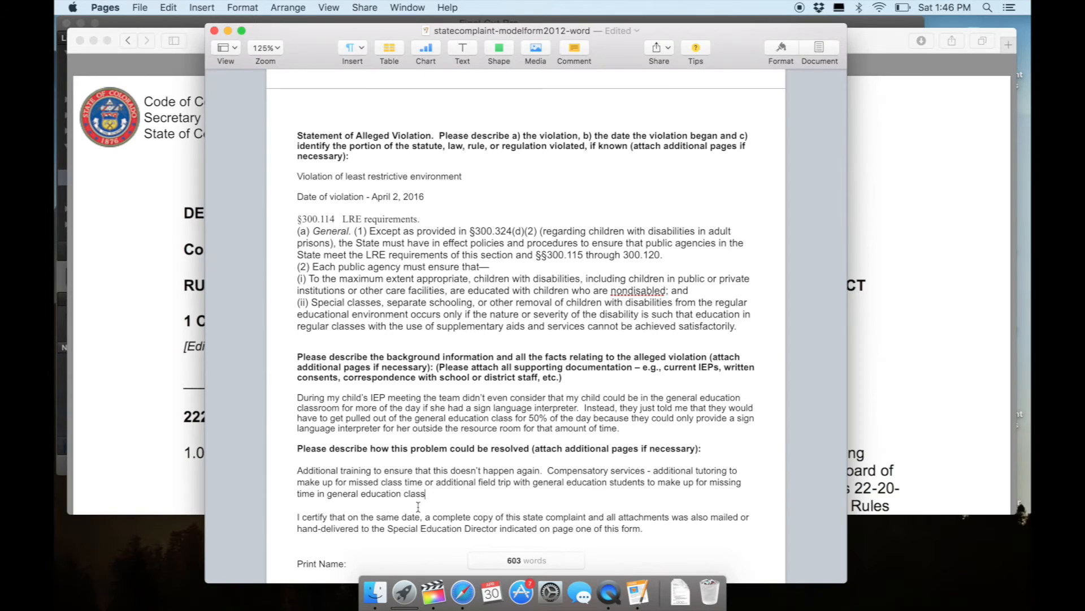
Insert "or something similar" after "additional field trip" in the proposed resolution answer.
left_click(512, 482)
type("or ")
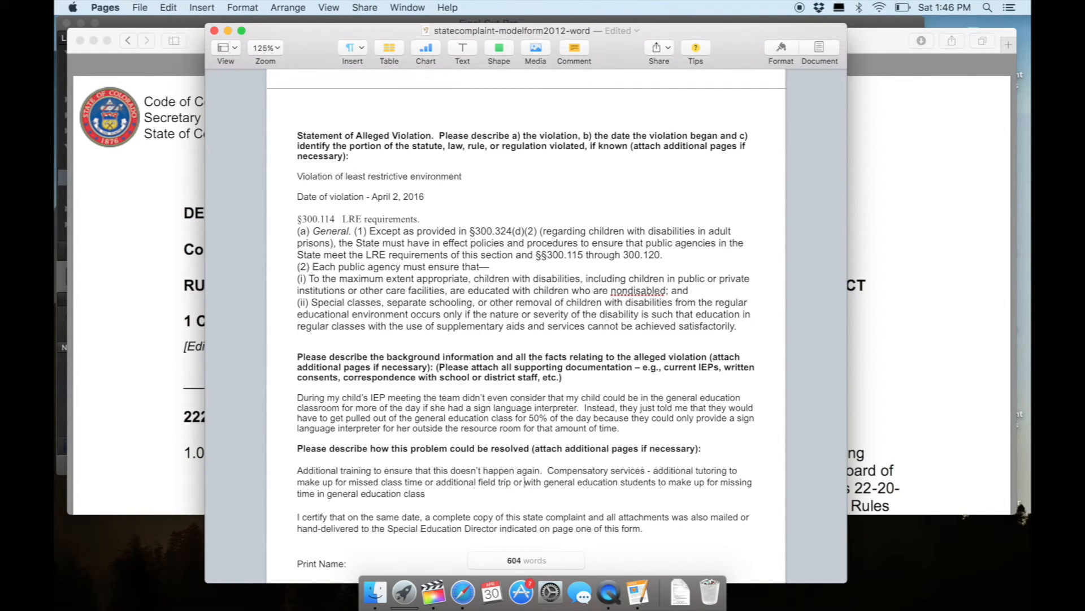
type("someth")
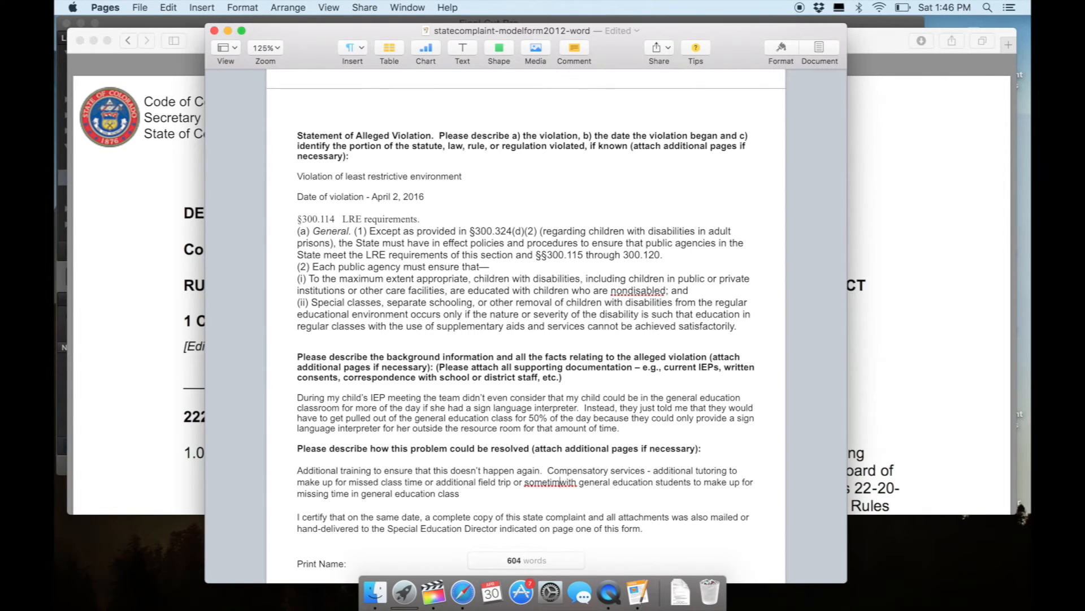
type("ing similar")
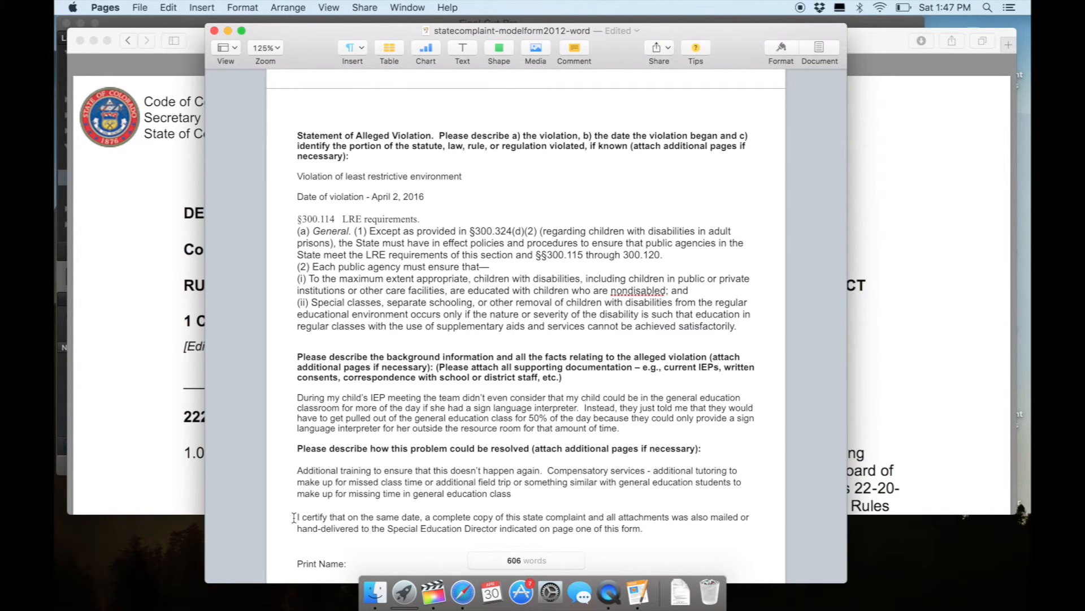
Highlight the certification statement and the printed name, signature and date lines at the end of the form for review.
key("Down")
key("Down")
key("Down")
key("Down")
key("Down")
key("Down")
key("Down")
key("Down")
key("Down")
key("Down")
key("Down")
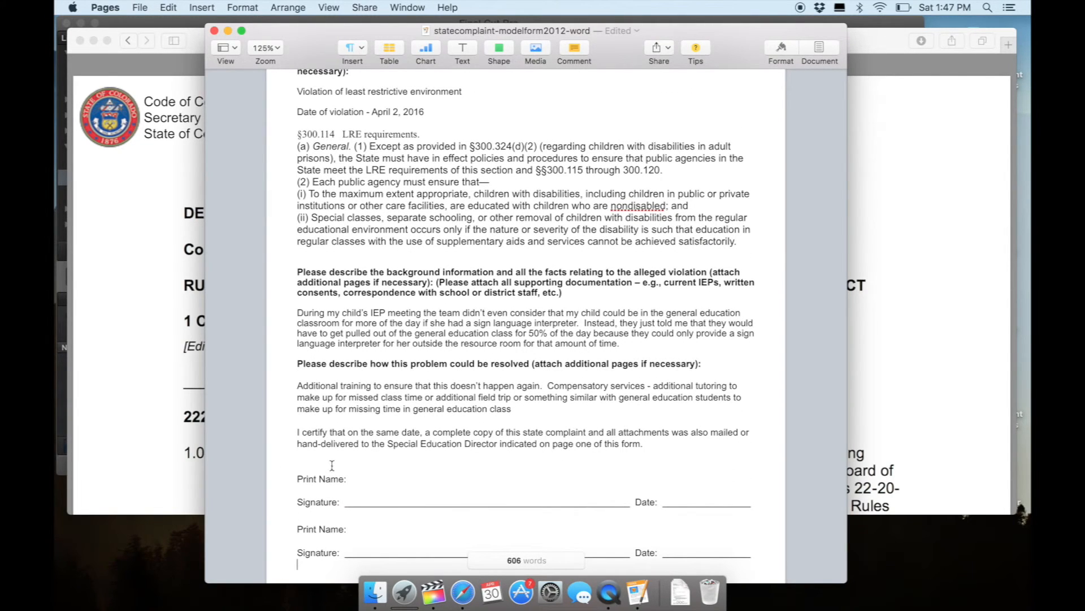
left_click(292, 478)
left_click_drag(295, 434, 682, 535)
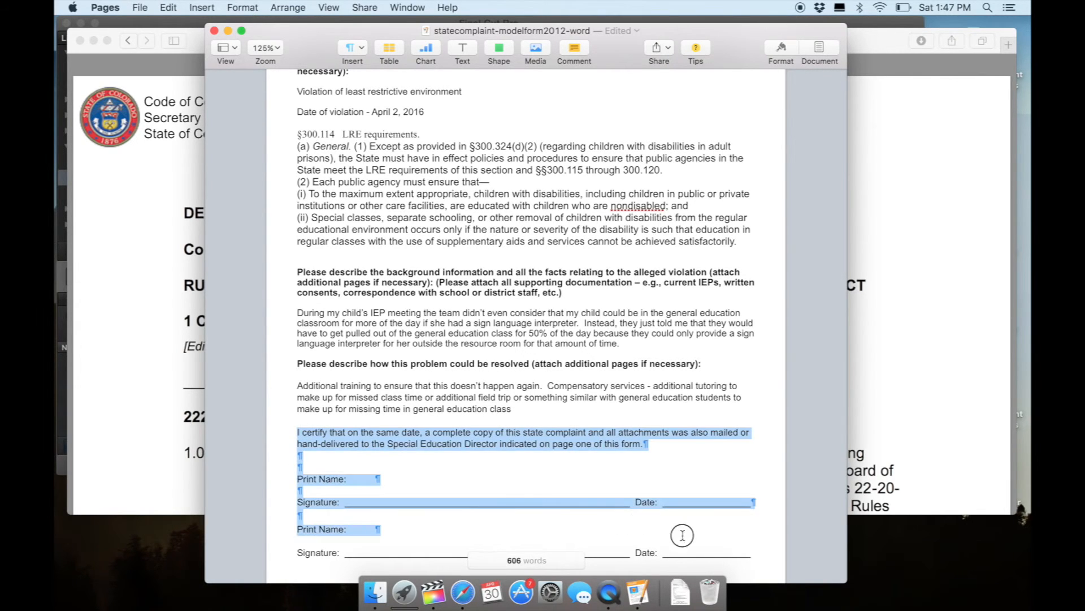